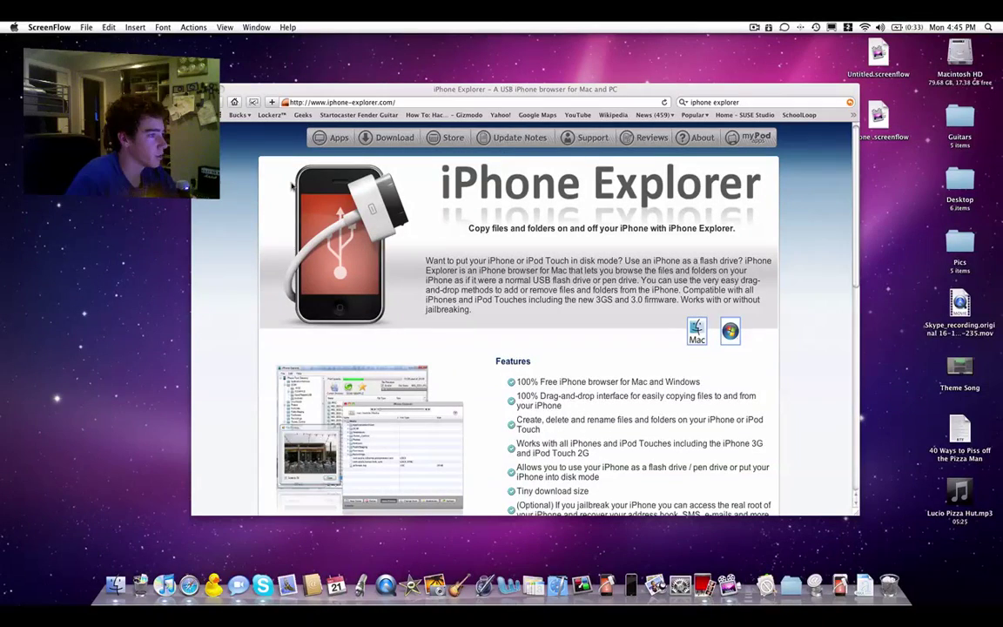
Nudge the Safari window slightly left and scroll through the page
drag(487, 94, 471, 96)
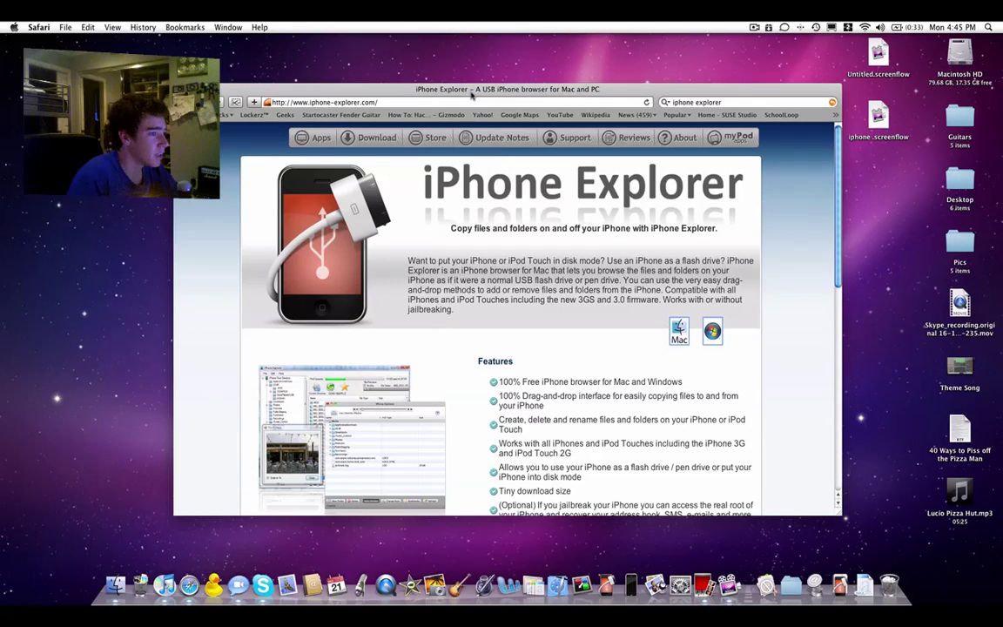
scroll(839, 146, down, 2)
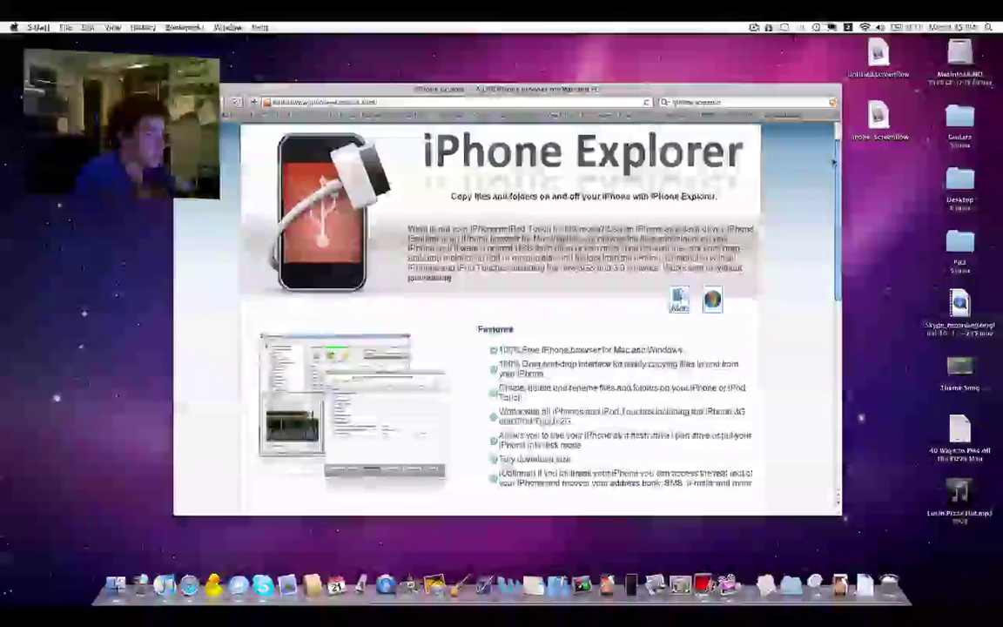
scroll(839, 140, up, 2)
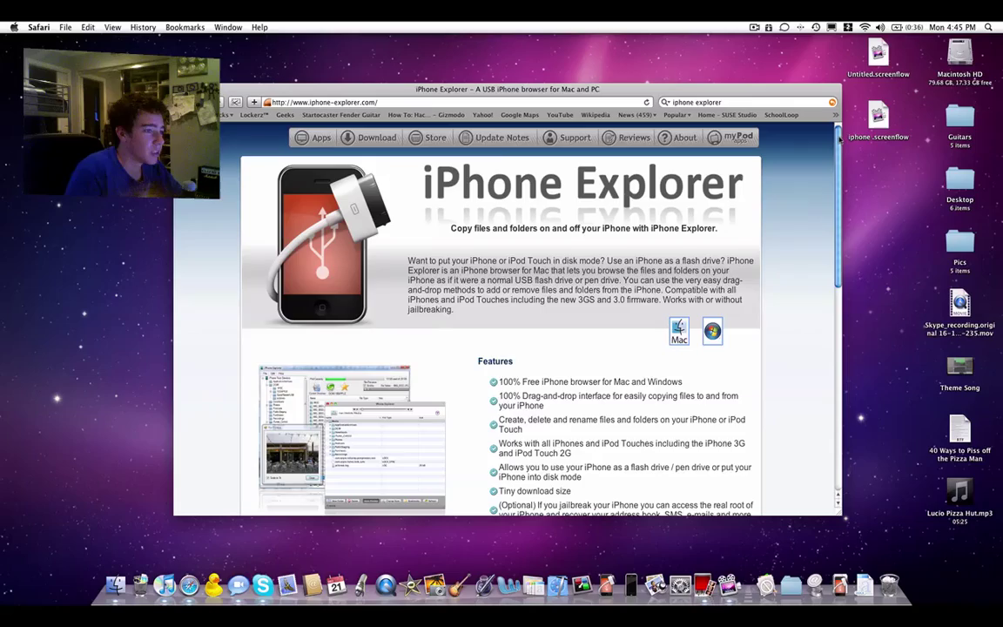
scroll(839, 139, down, 5)
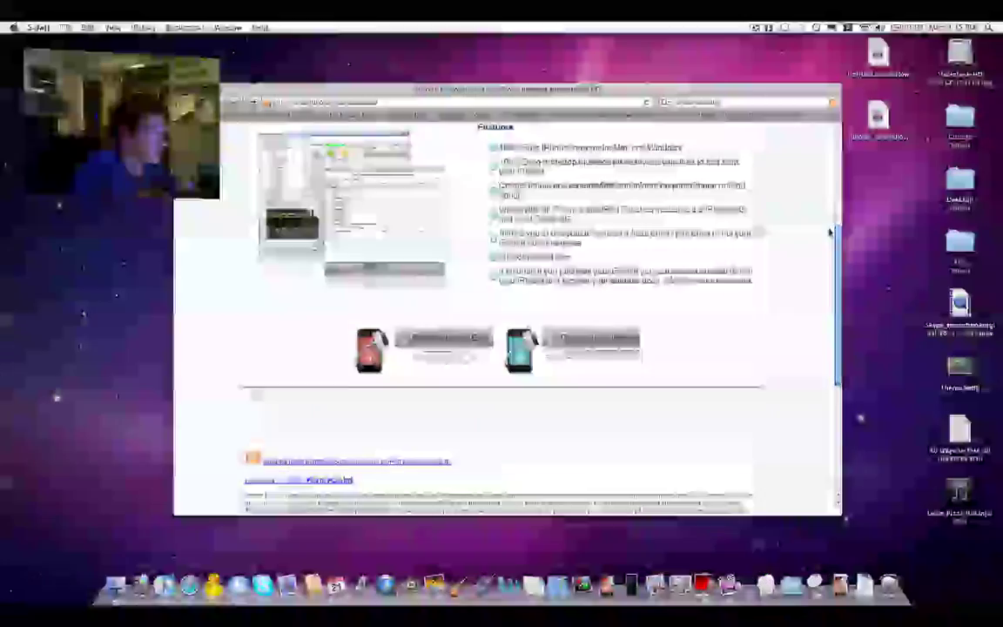
scroll(832, 161, up, 4)
scroll(827, 168, up, 3)
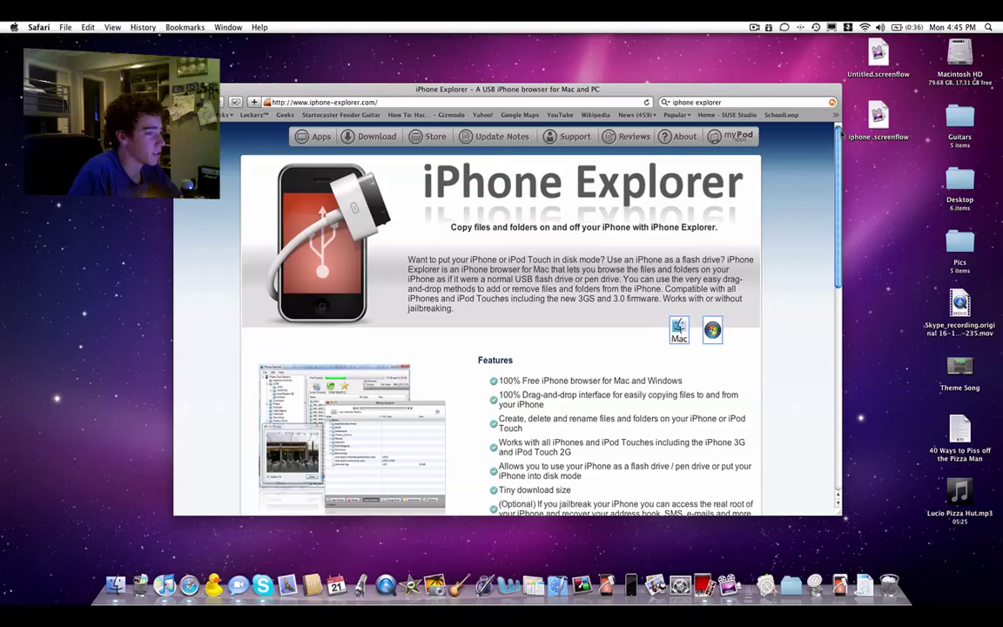
scroll(758, 122, down, 5)
scroll(481, 423, down, 1)
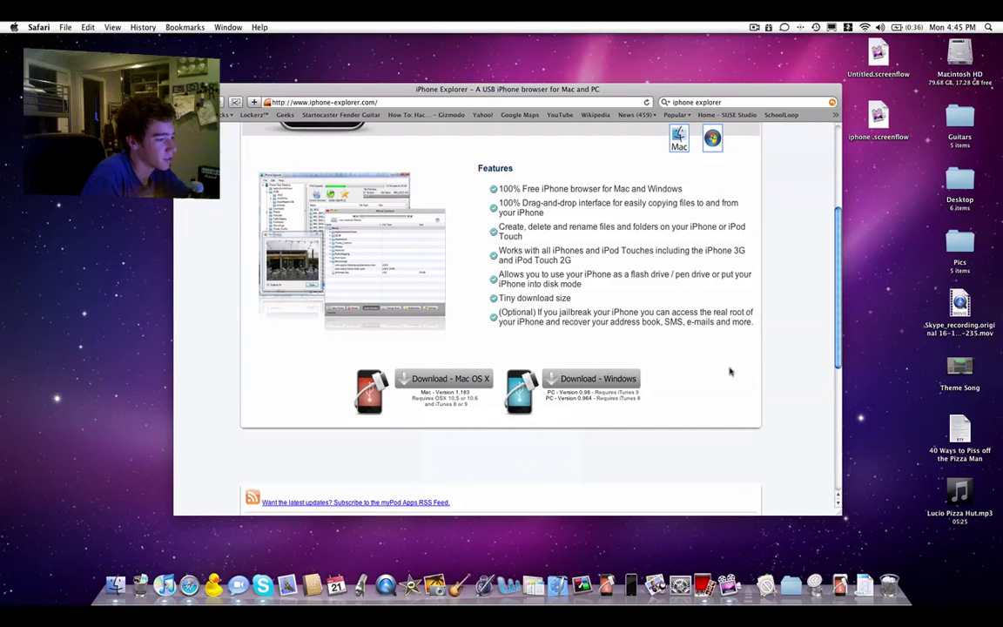
scroll(807, 257, up, 5)
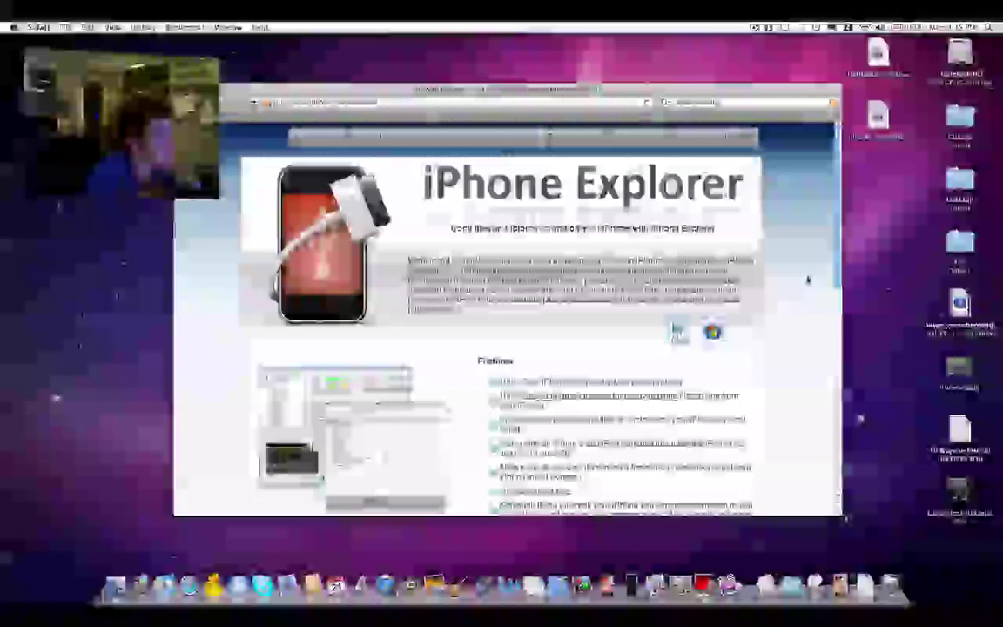
scroll(807, 280, down, 5)
scroll(806, 280, up, 5)
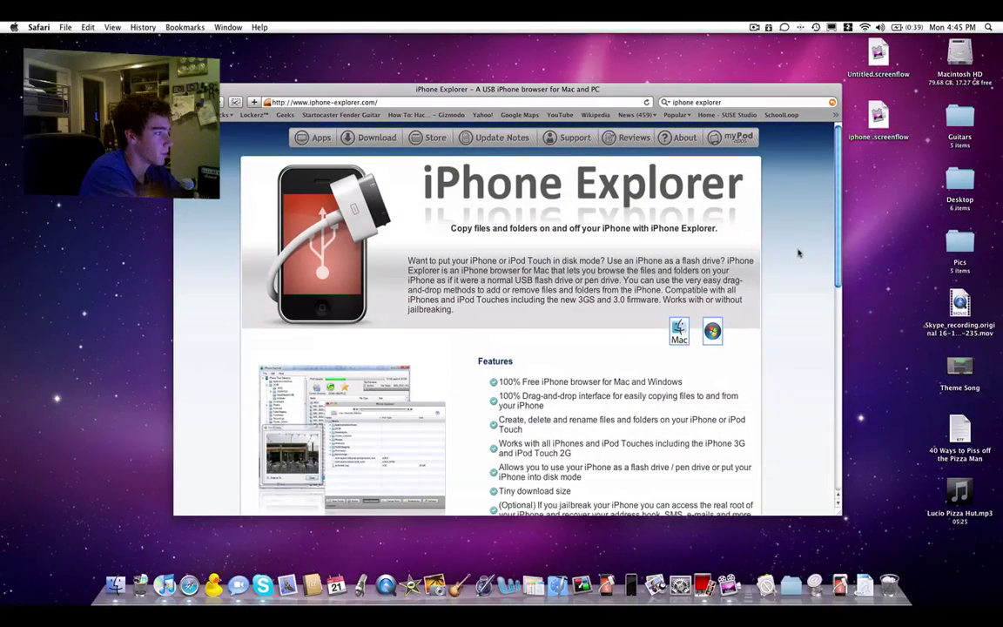
Close the Safari window and quit Safari, leaving the desktop with Finder active
key(super+q)
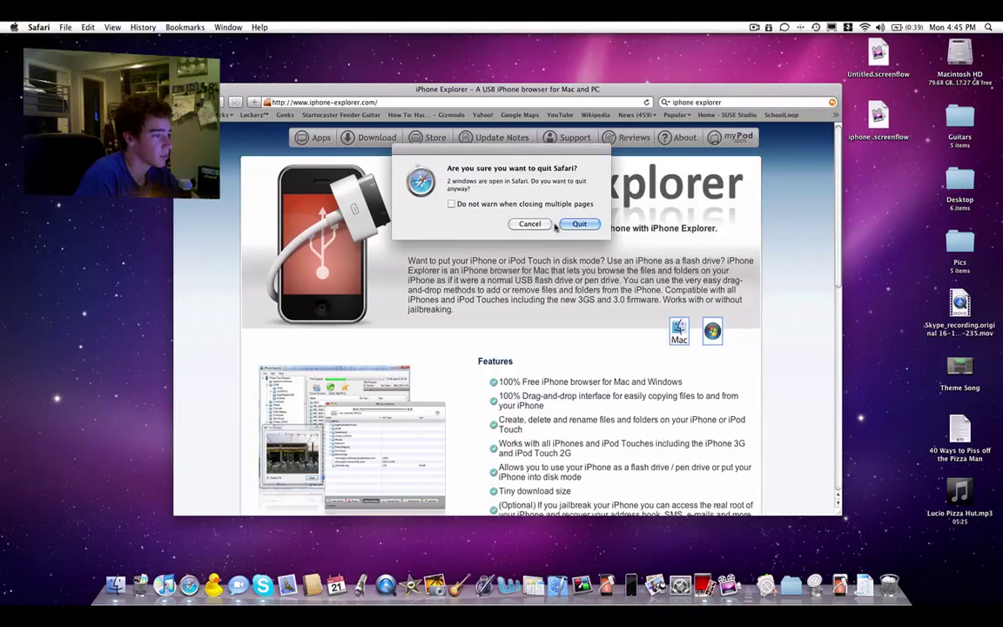
click(540, 225)
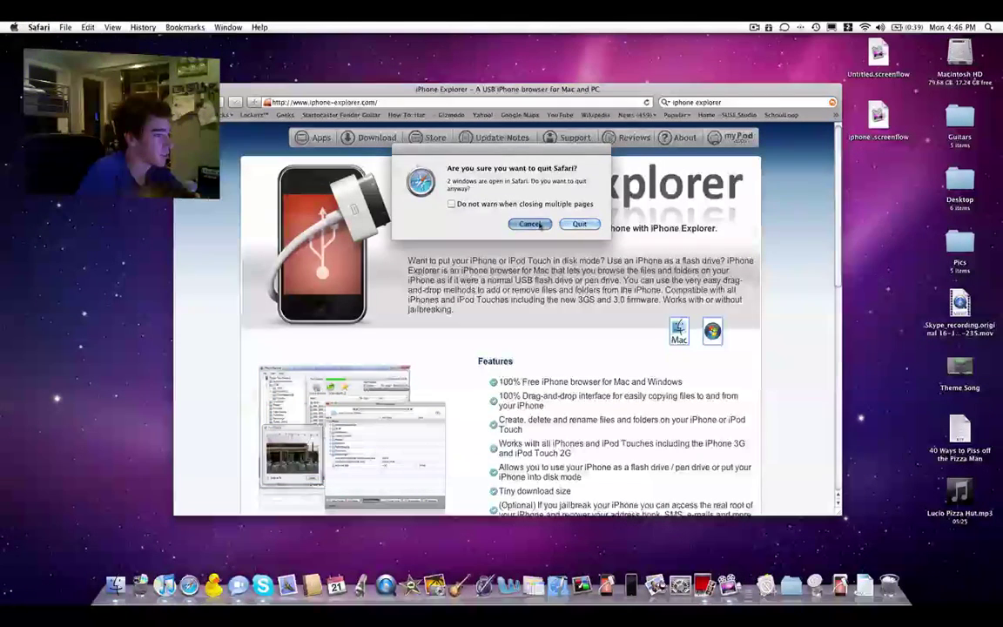
key(super+w)
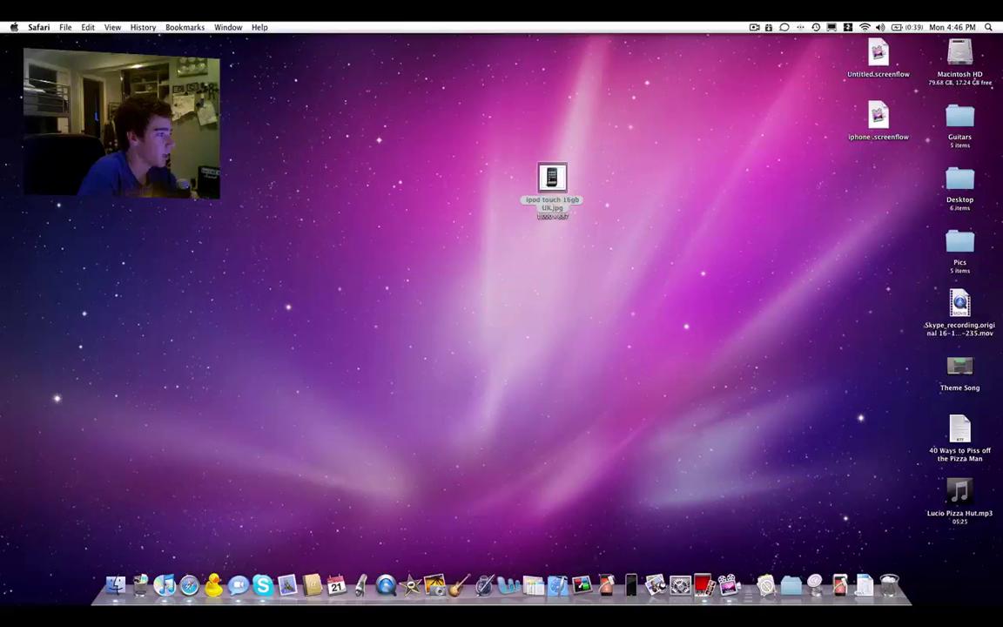
key(super+q)
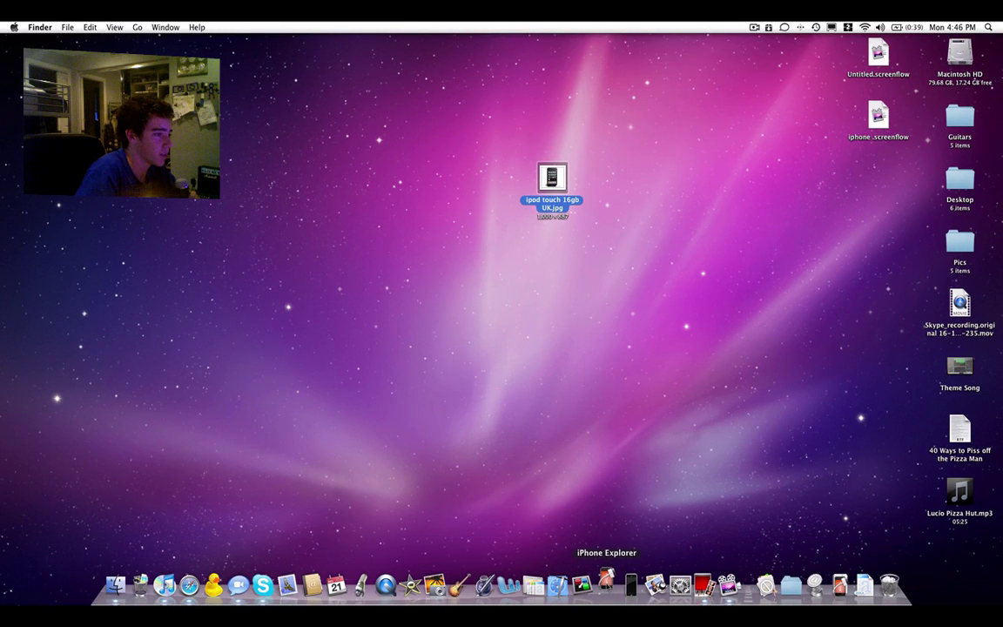
Launch iPhone Explorer from the Dock
click(607, 583)
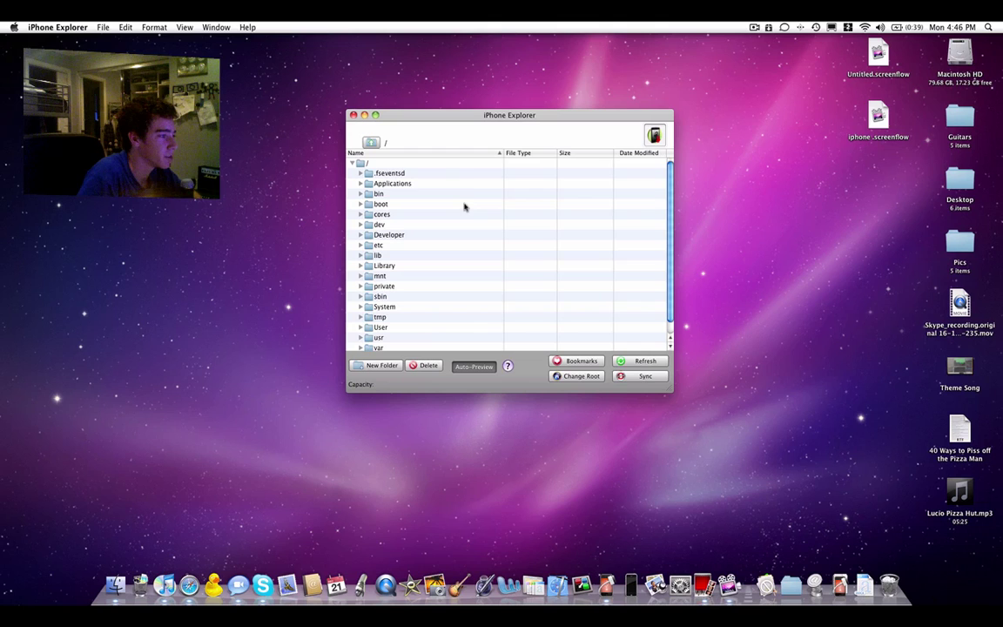
scroll(663, 208, down, 1)
scroll(523, 314, up, 1)
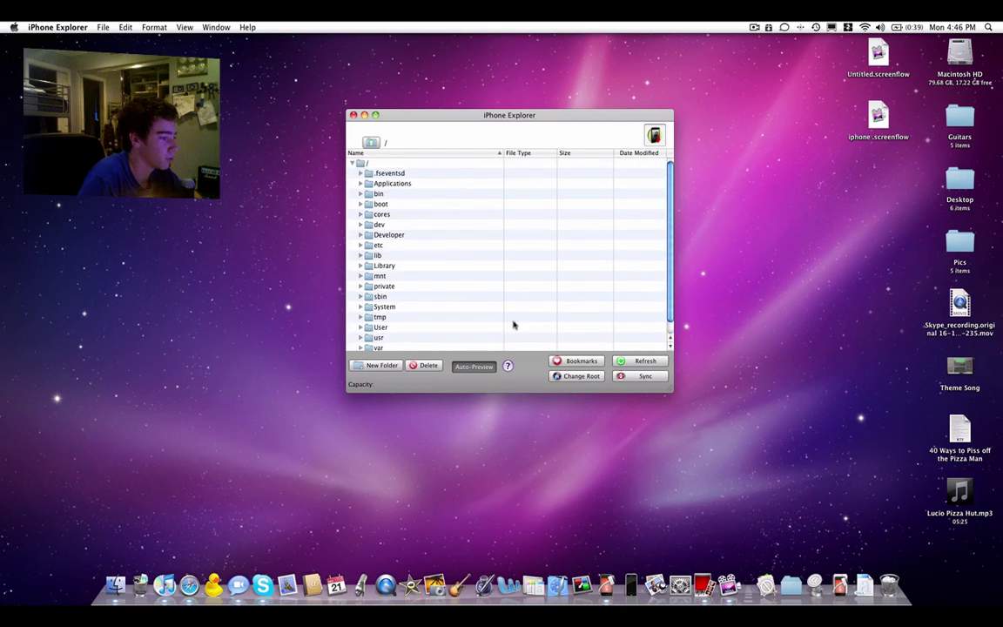
Set the browsing root to /DCIM, then change it to the real root '/'
click(597, 376)
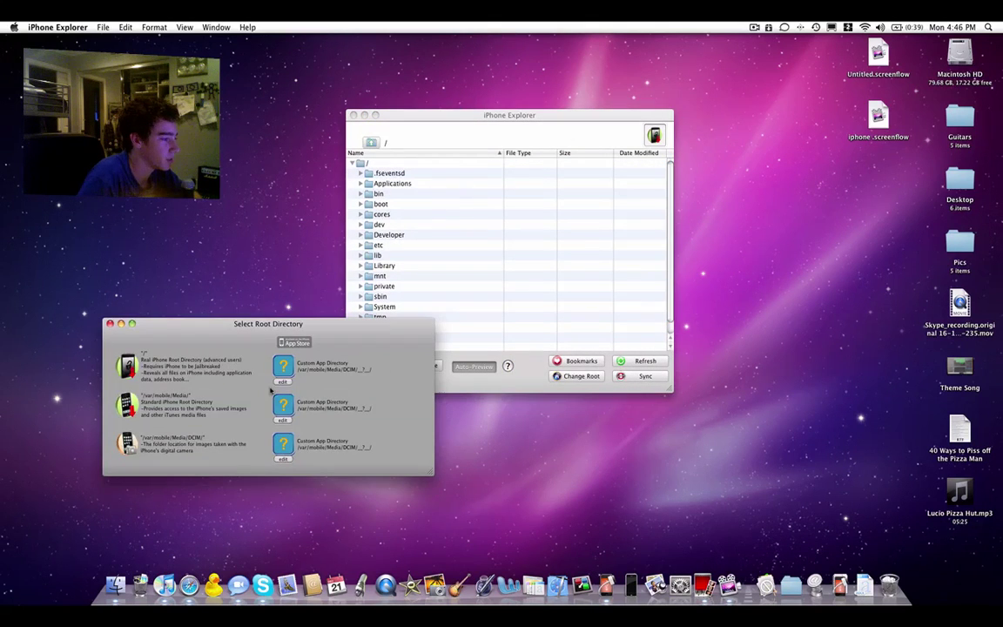
click(128, 442)
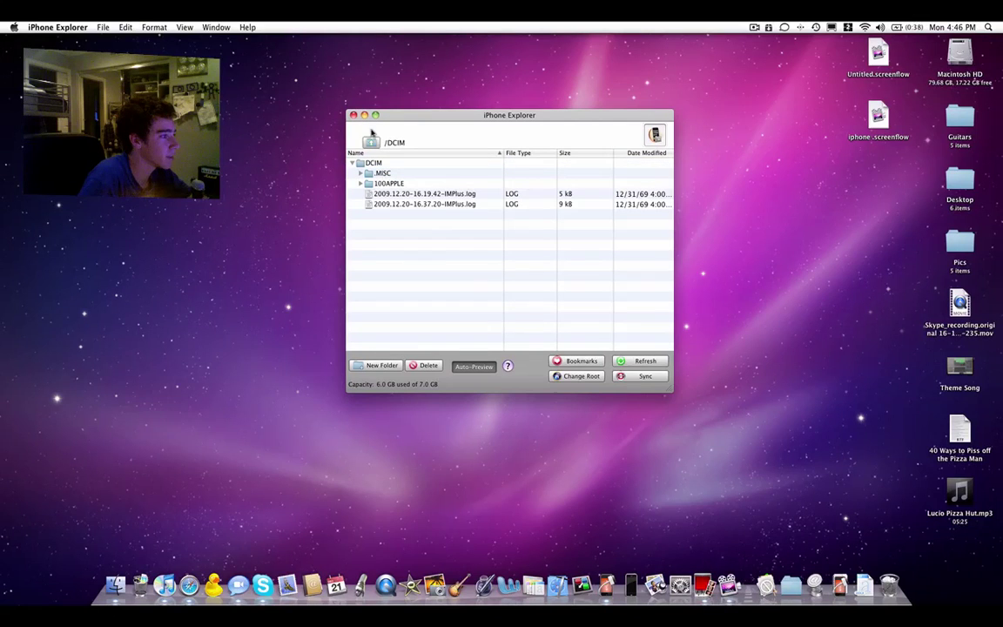
click(582, 375)
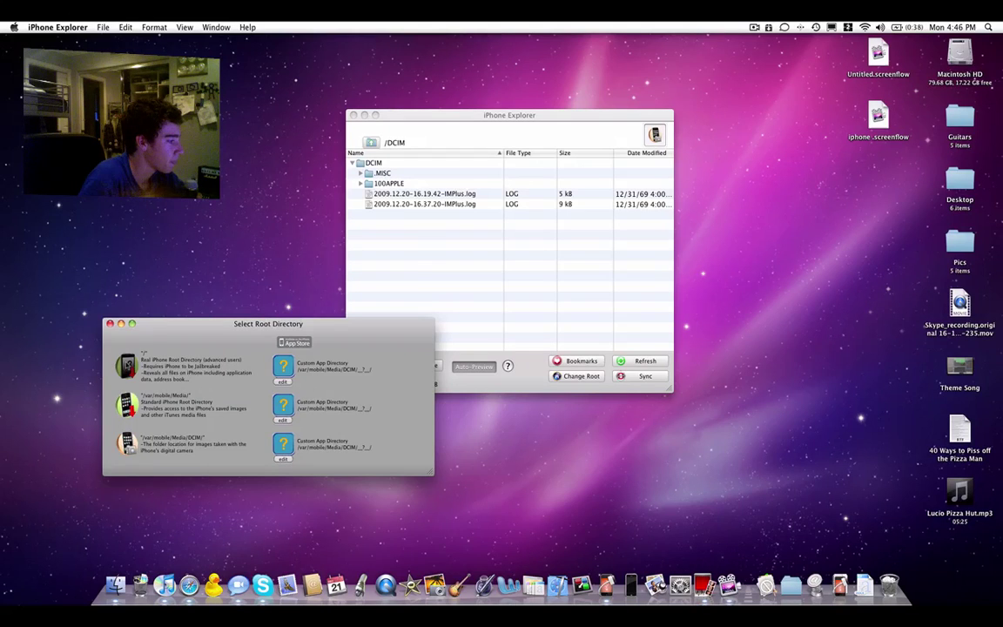
click(128, 365)
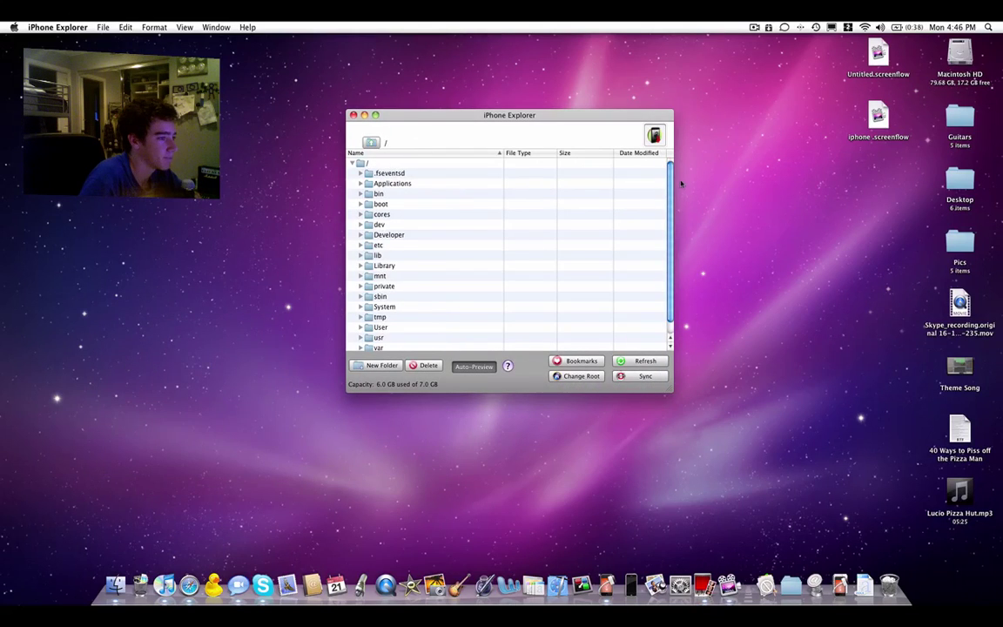
Expand the var folder to reveal backups, Keychains, mobile, preferences and root
scroll(670, 172, down, 1)
scroll(665, 150, up, 1)
scroll(665, 184, down, 1)
scroll(635, 178, up, 1)
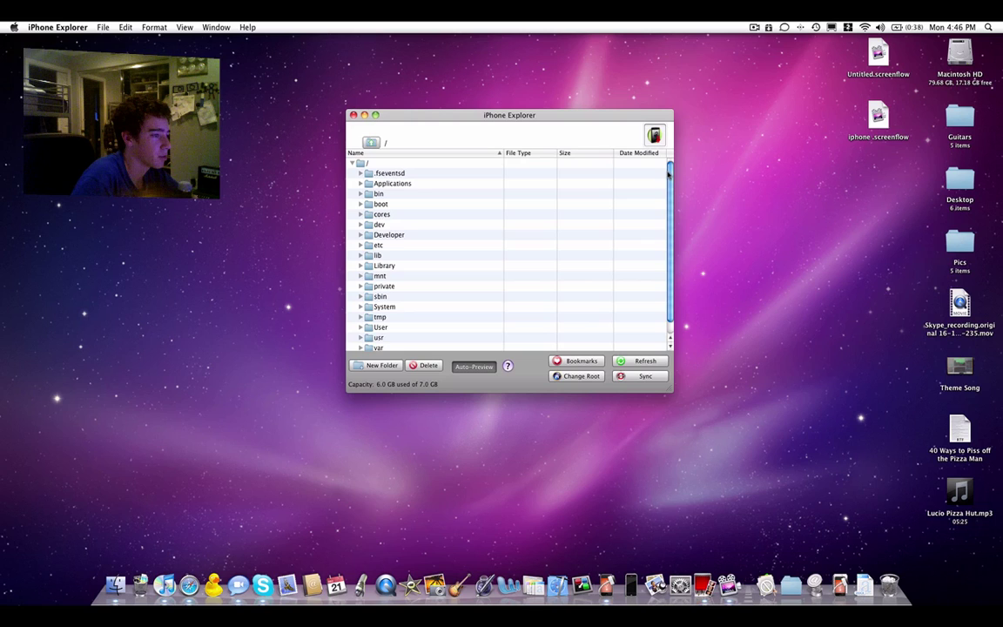
scroll(669, 174, down, 2)
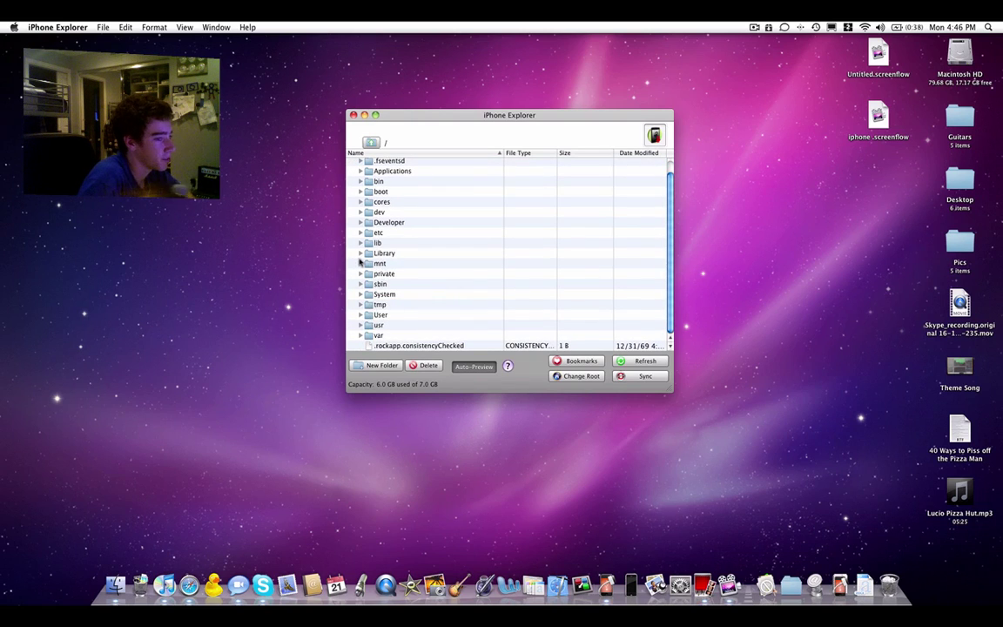
click(361, 336)
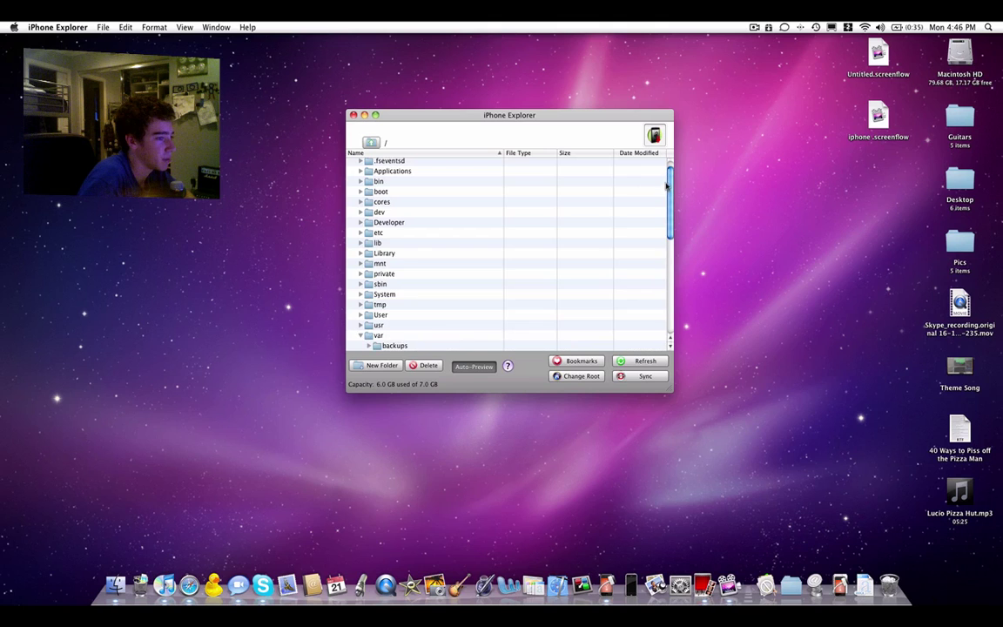
drag(667, 184, 542, 296)
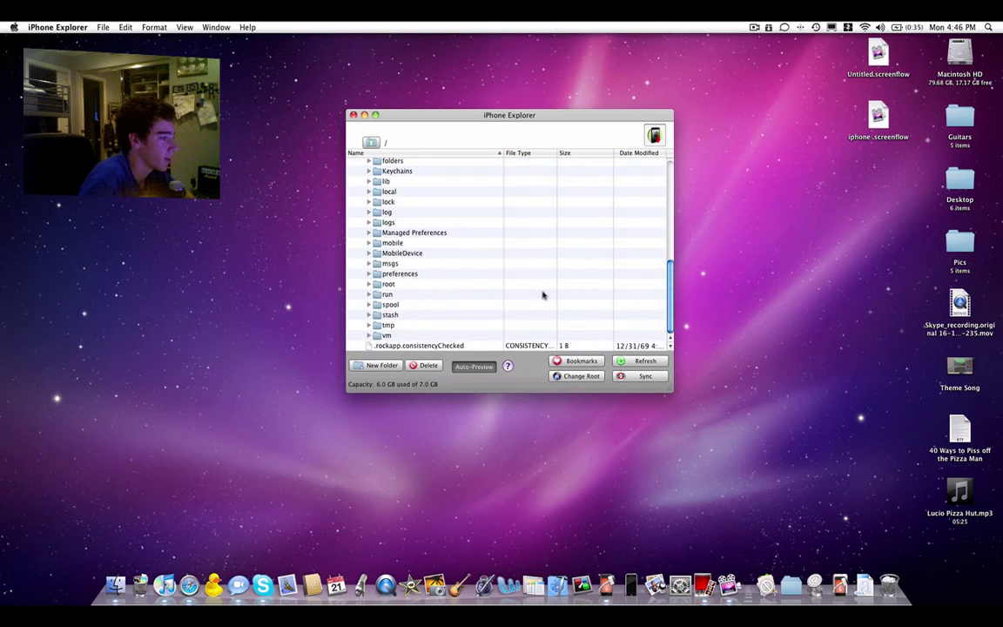
Open var/stash, then the Themes.Ru3WGj folder, and scroll through its theme folders
double_click(381, 315)
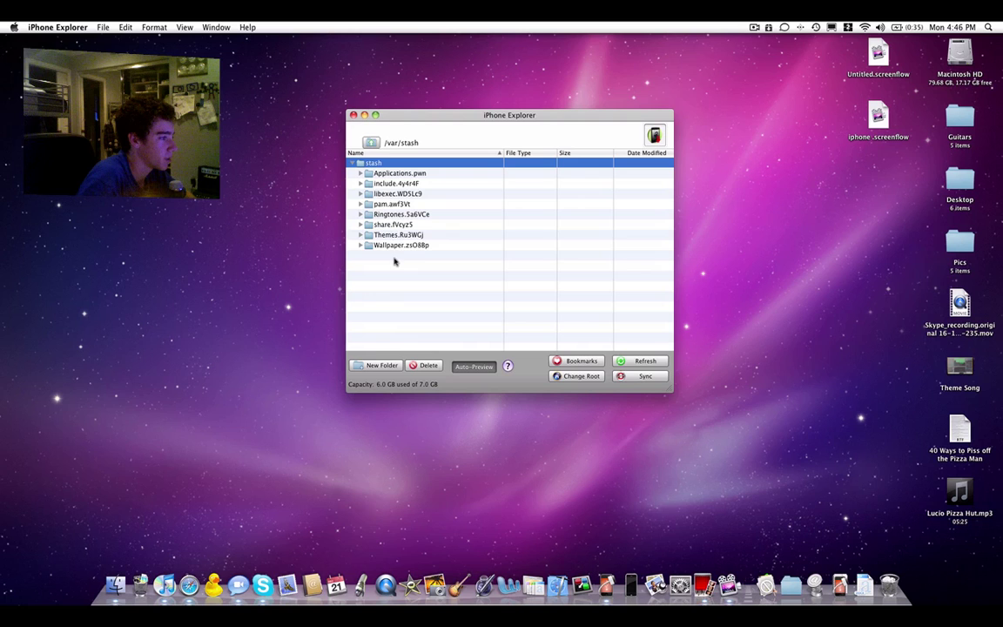
double_click(387, 235)
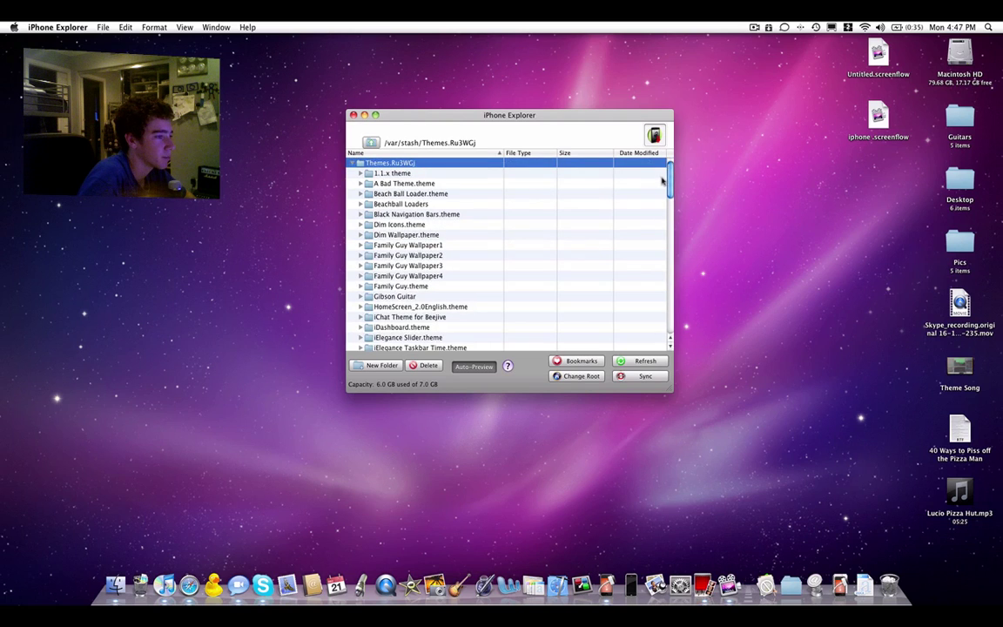
drag(666, 178, 620, 203)
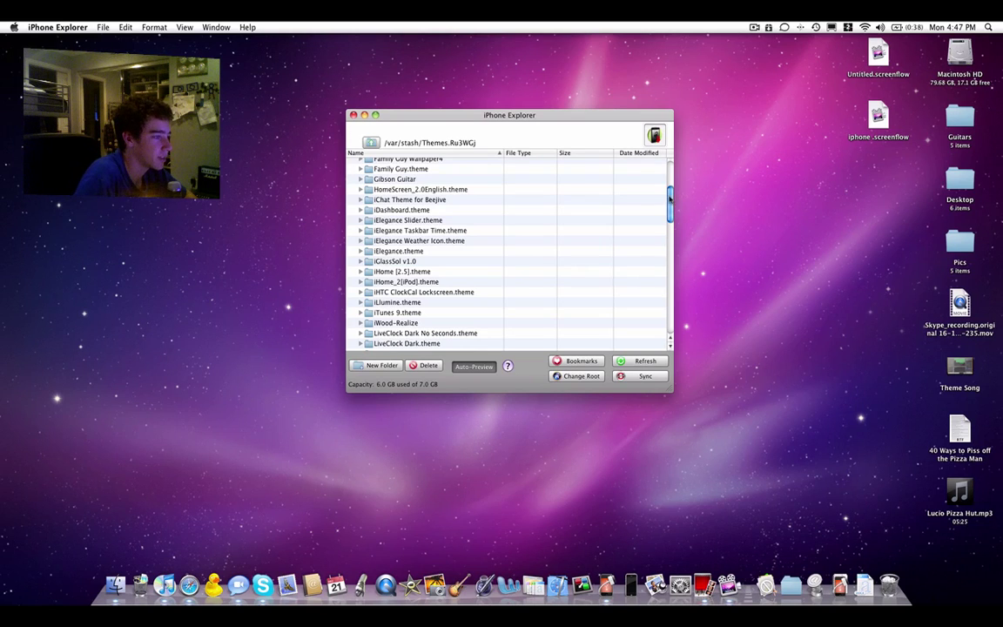
drag(669, 200, 660, 231)
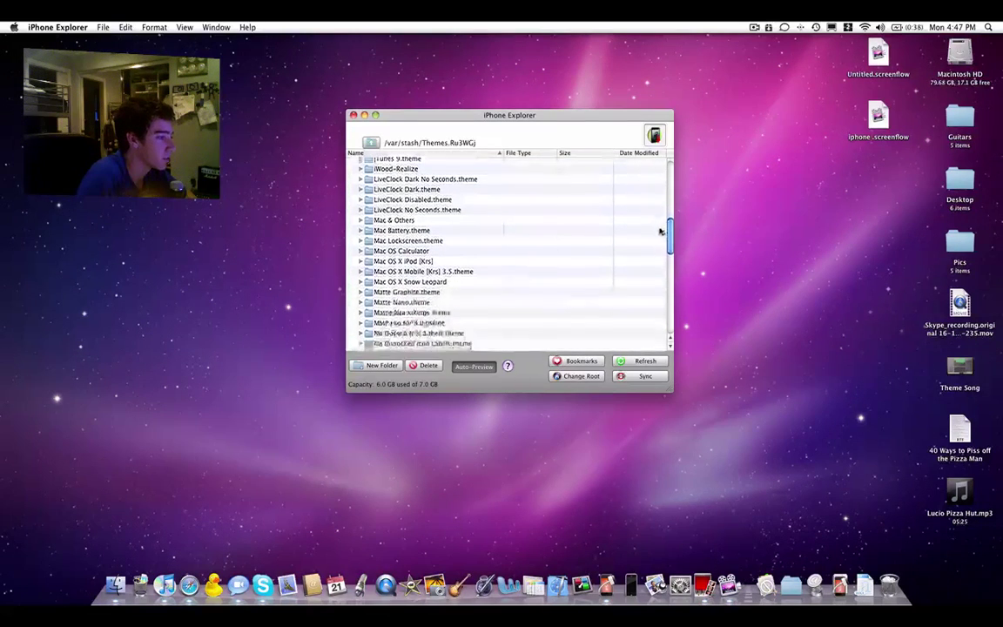
Drag the Matte Nano.theme folder onto the Mac desktop and select the copy
click(401, 302)
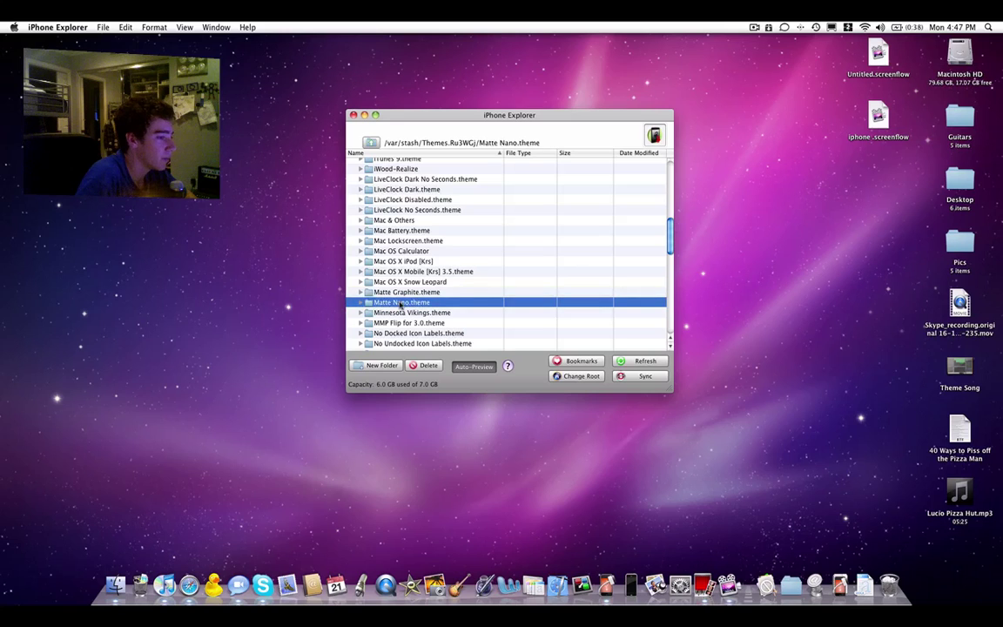
drag(443, 302, 779, 197)
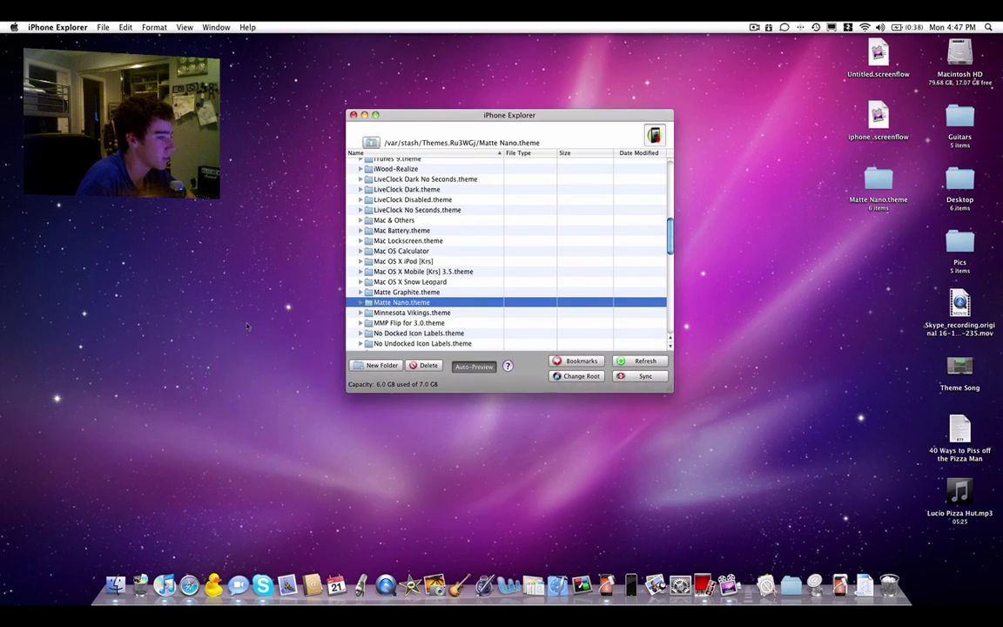
click(871, 179)
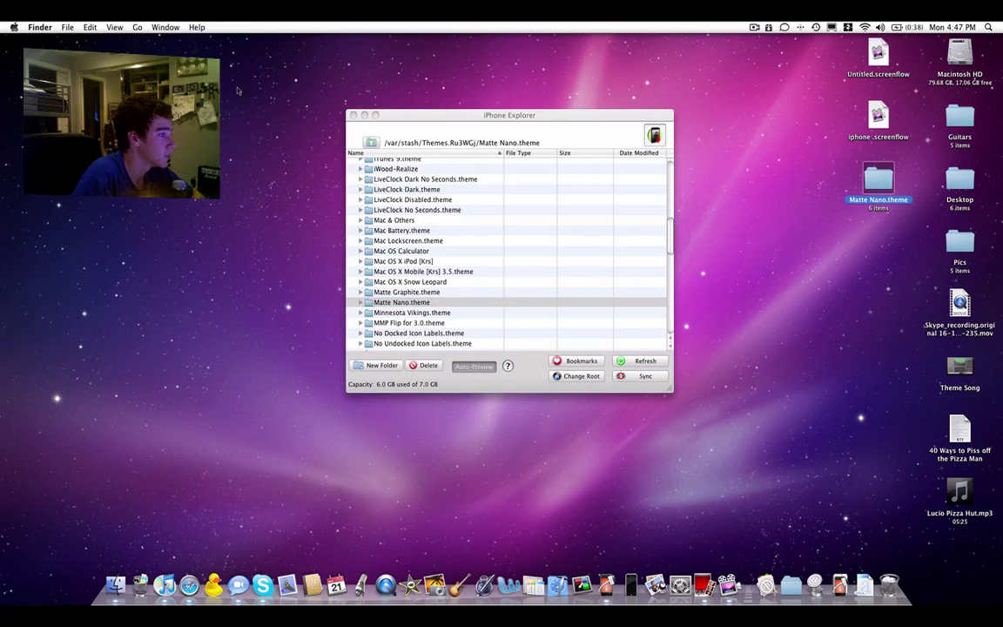
Bring iPhone Explorer forward and open its Preferences from the application menu
click(411, 119)
click(58, 28)
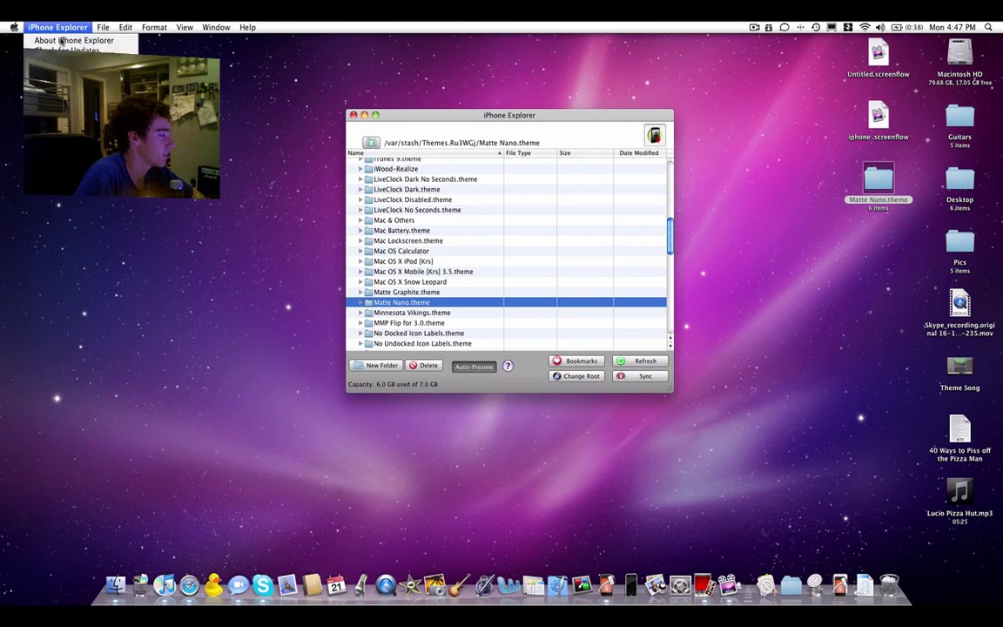
click(66, 39)
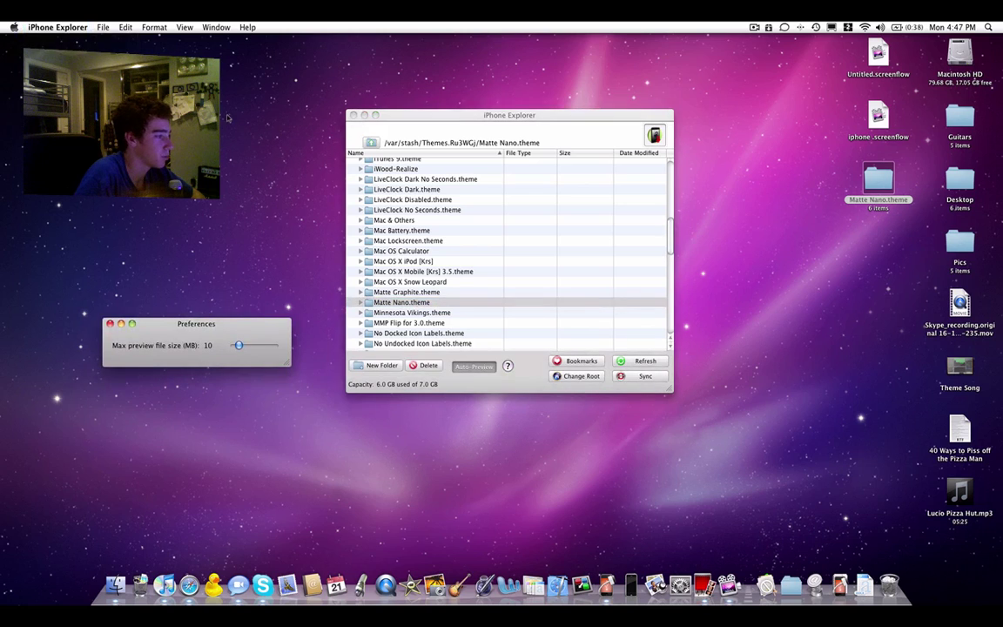
click(93, 292)
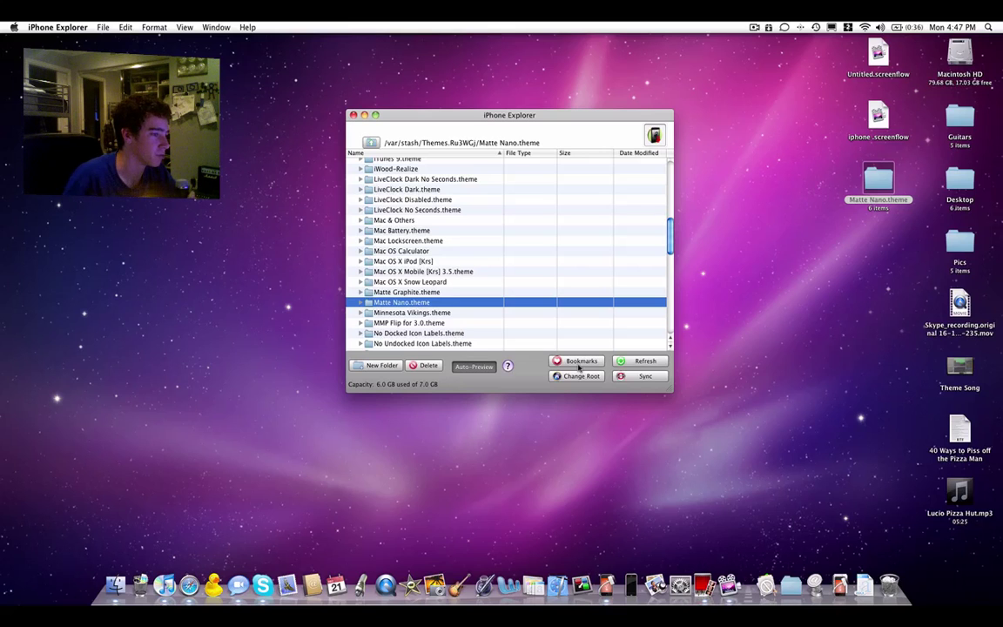
Go up four folder levels from Themes.Ru3WGj through stash and var to '/'
scroll(663, 188, up, 10)
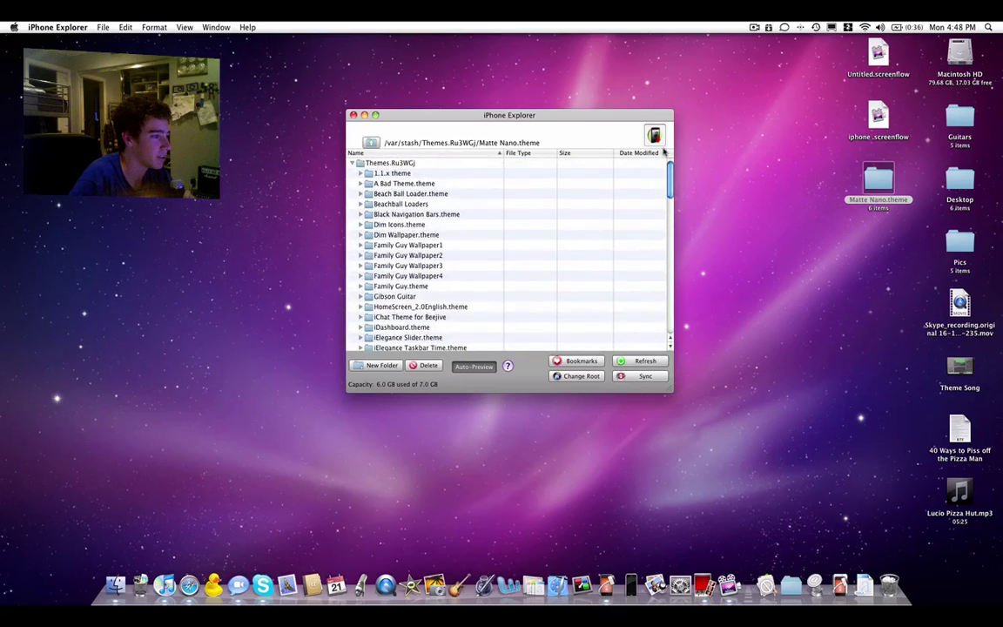
drag(668, 178, 662, 338)
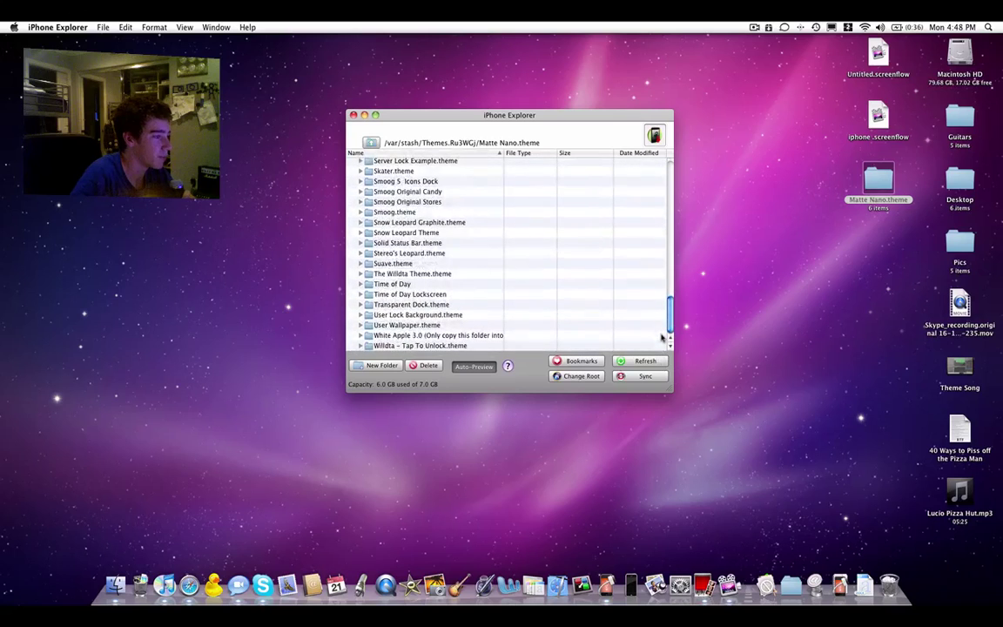
click(371, 142)
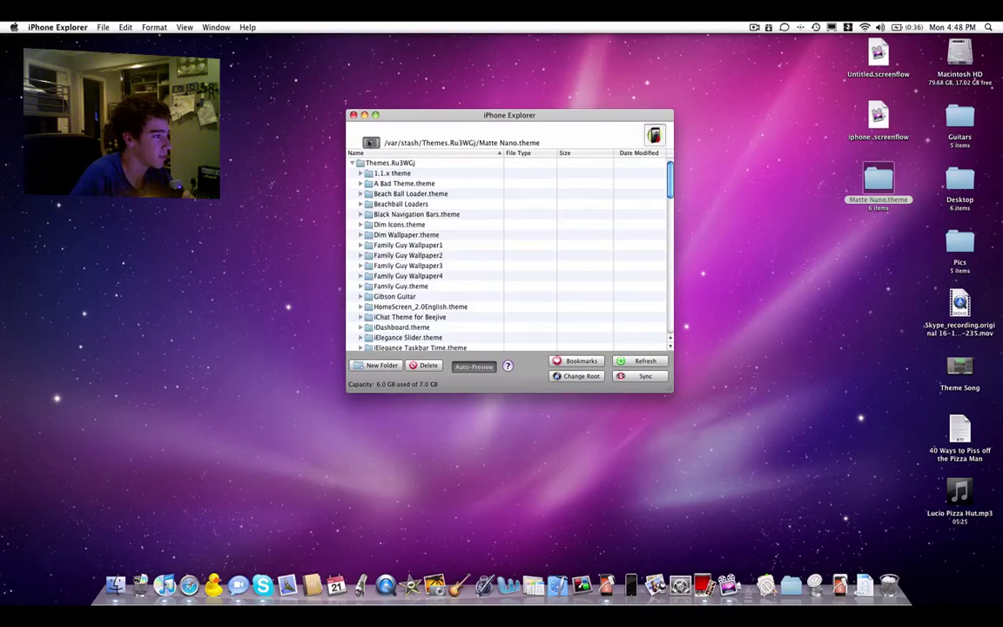
click(371, 142)
click(371, 142)
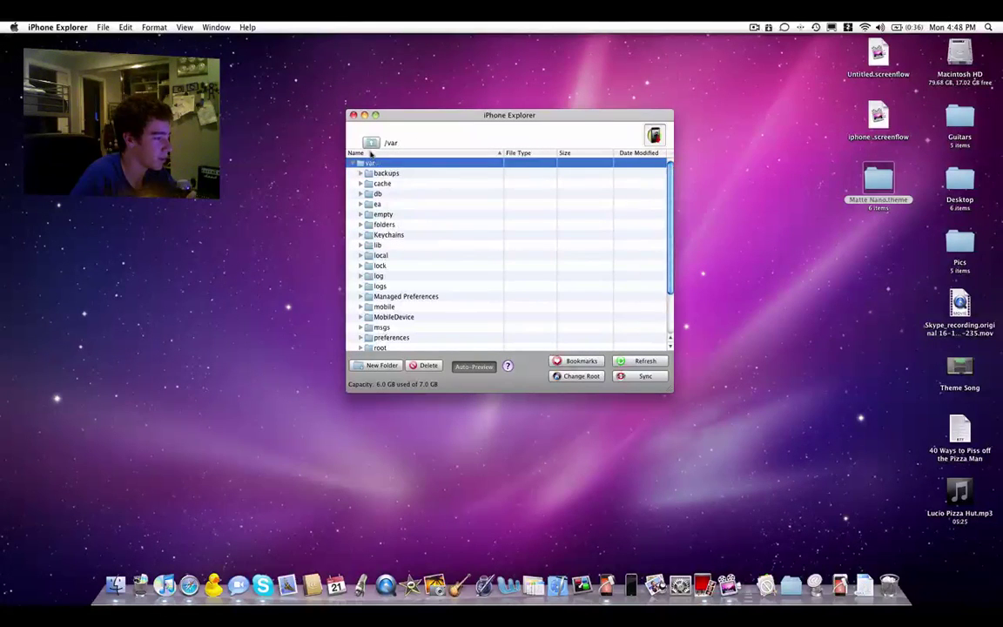
click(373, 142)
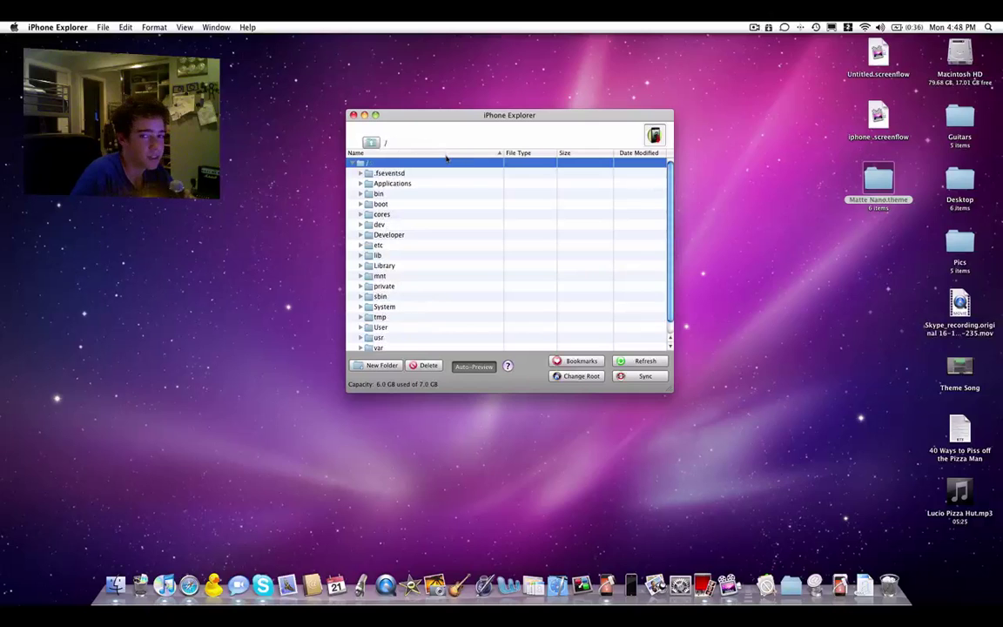